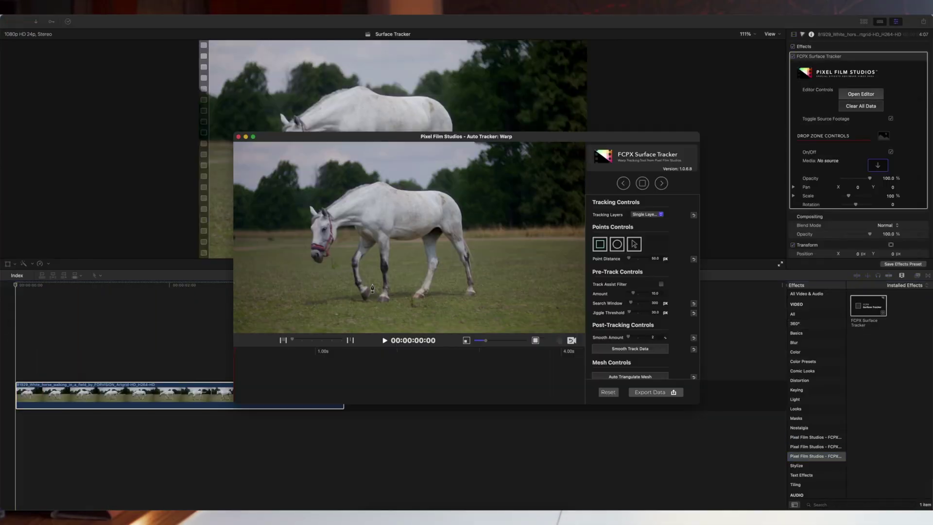
Place three tracking points on the horse's back and track them forward ten frames.
click(377, 195)
click(391, 197)
click(419, 196)
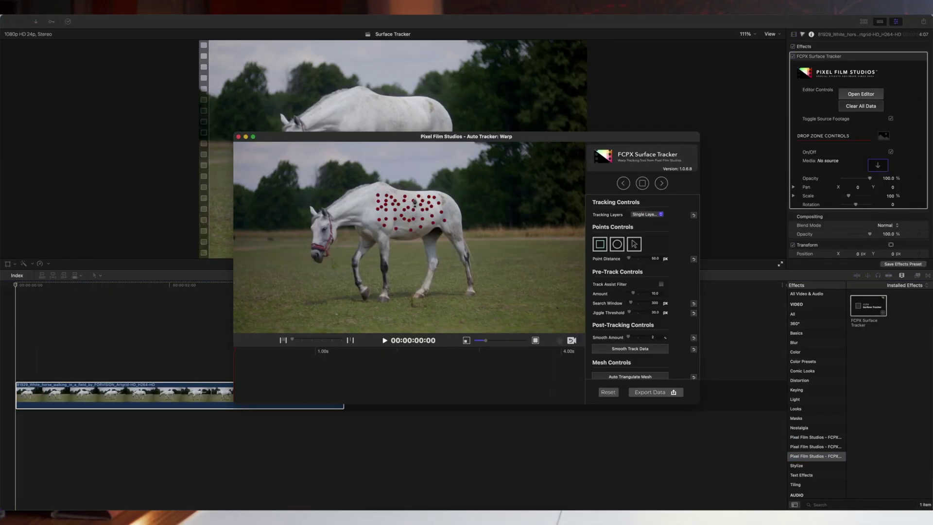
click(661, 182)
scroll(618, 298, down, 2)
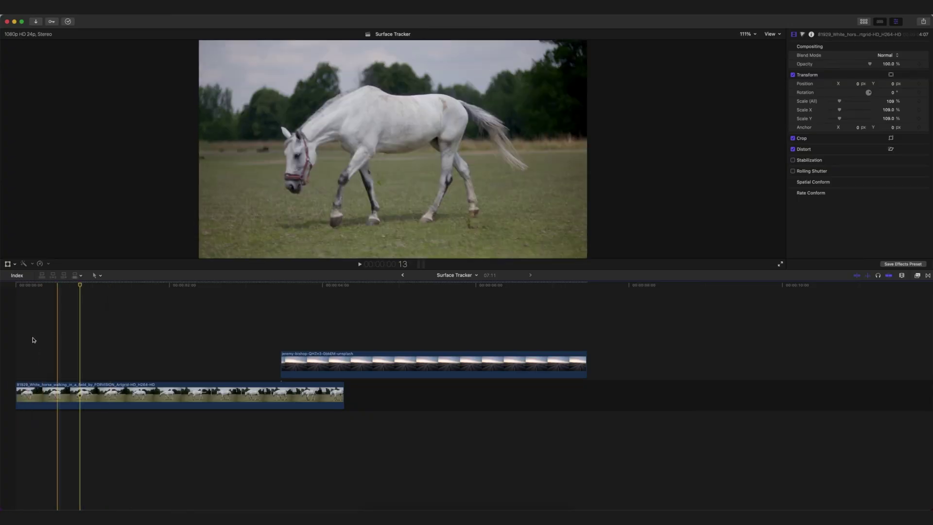
Play the horse clip, then stop and return to its first frame.
key(space)
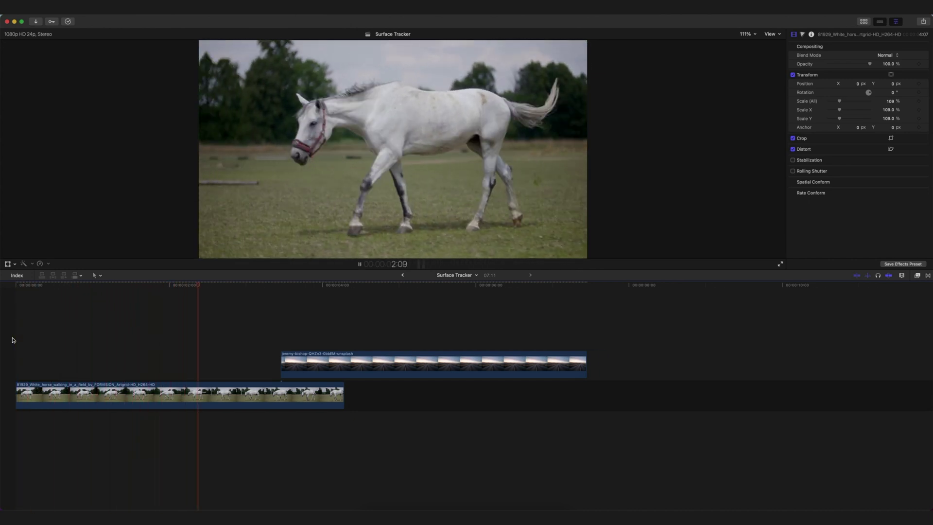
key(space)
key(Home)
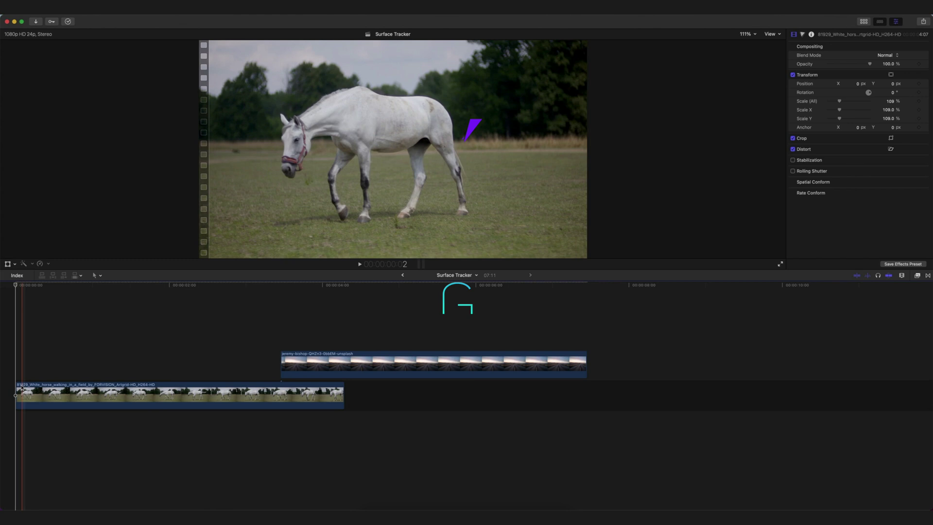
Select the horse clip and show a Pixel Film Studios category in the Effects browser.
click(21, 389)
click(918, 277)
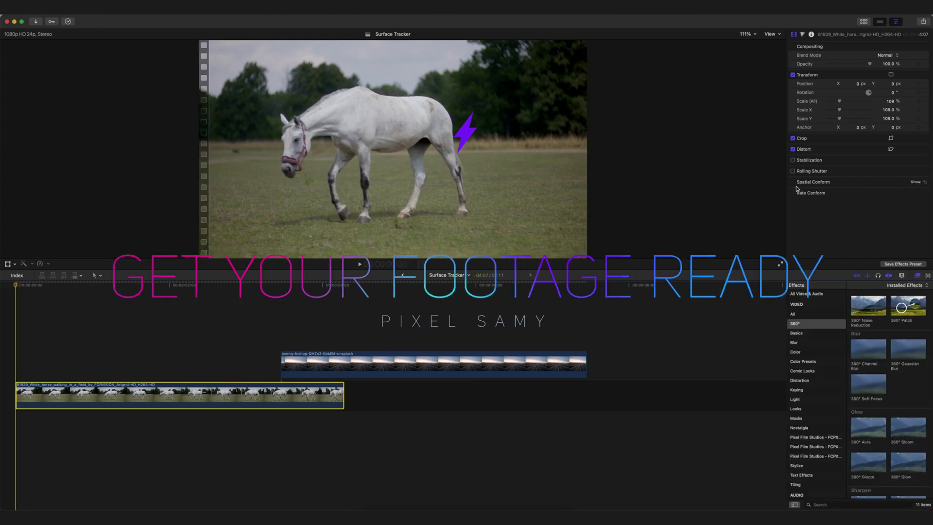
click(824, 440)
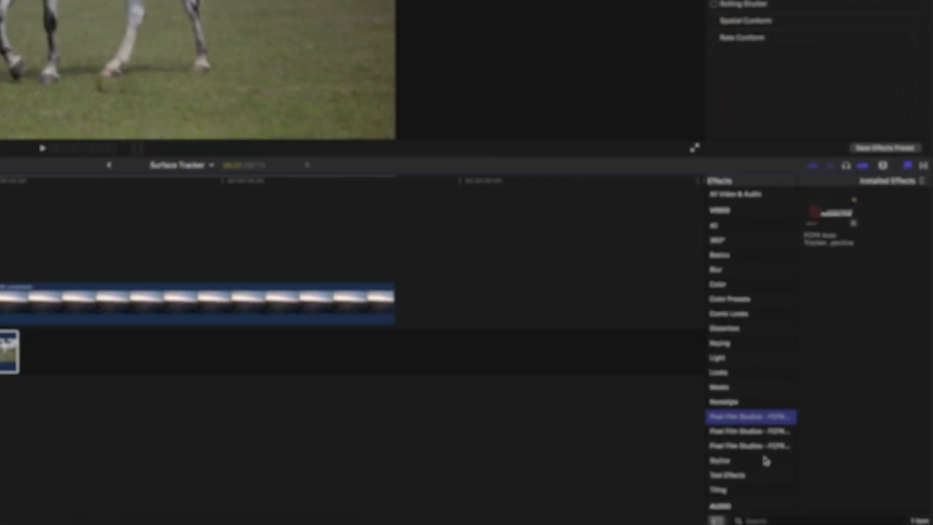
Apply FCPX Surface Tracker to the horse clip and open its Auto Tracker: Warp editor.
click(765, 431)
click(766, 446)
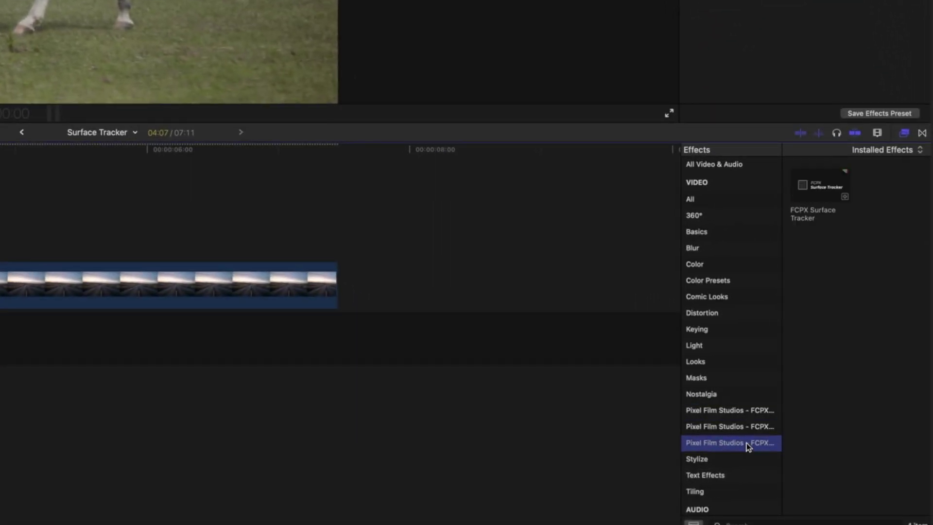
double_click(835, 185)
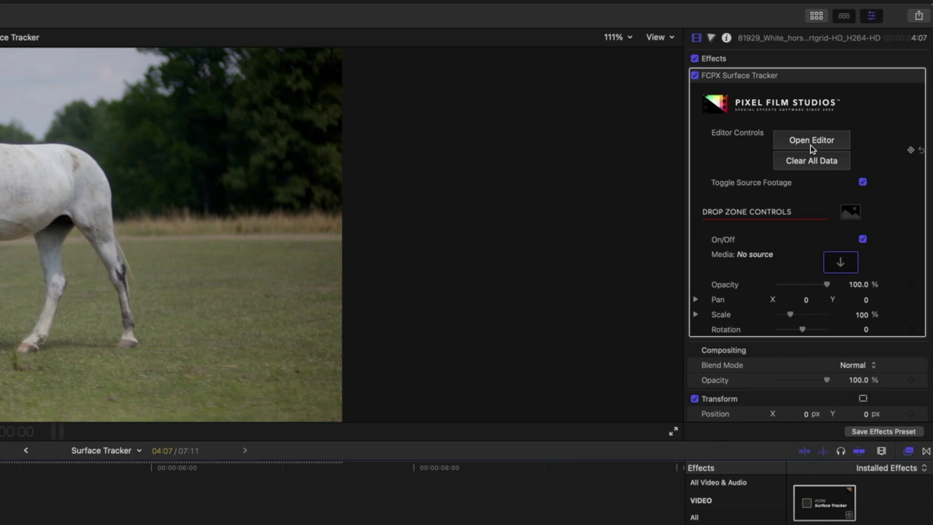
click(811, 145)
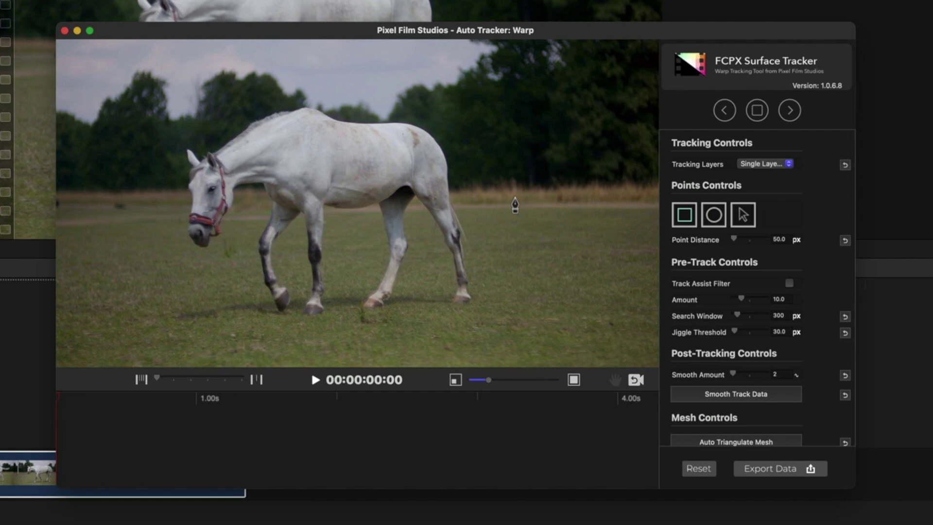
Lay and clear point grids on the horse, keeping Single Layer Mode for tracking layers.
drag(292, 136, 414, 192)
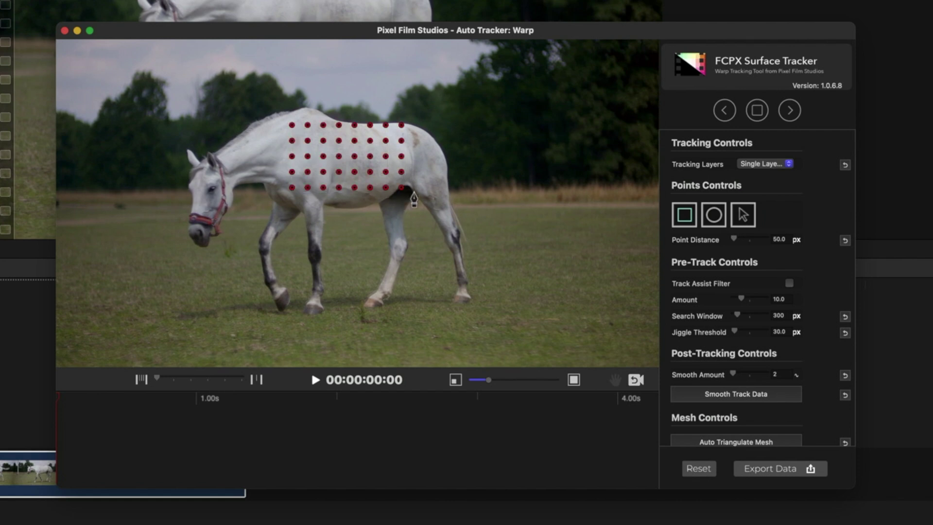
click(415, 181)
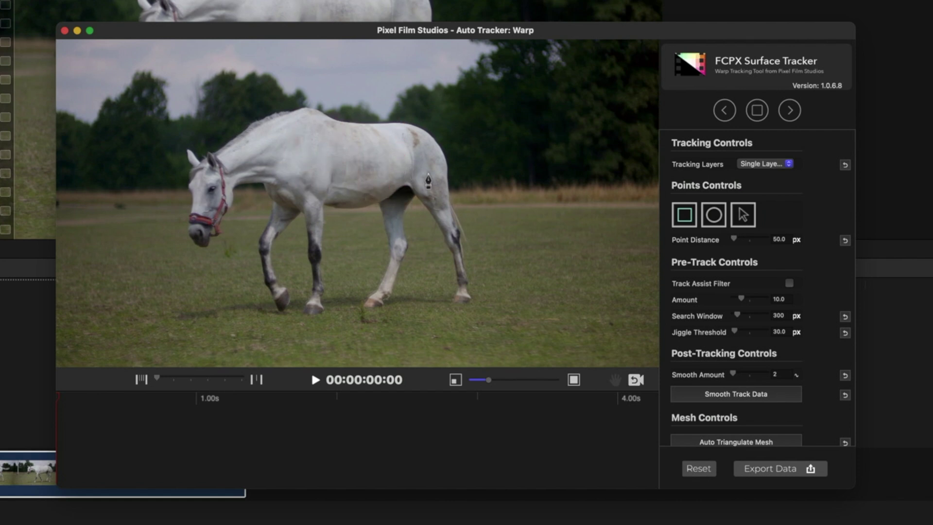
drag(293, 146, 417, 192)
click(747, 213)
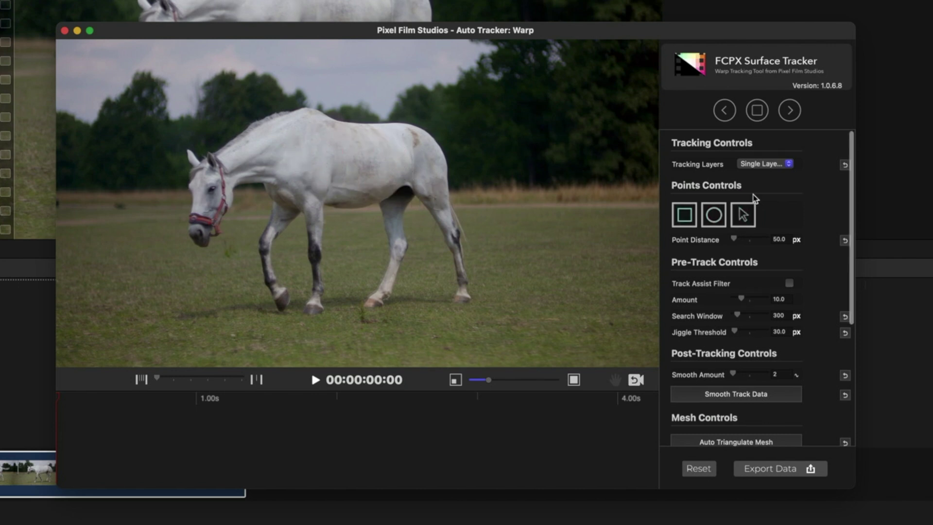
click(773, 163)
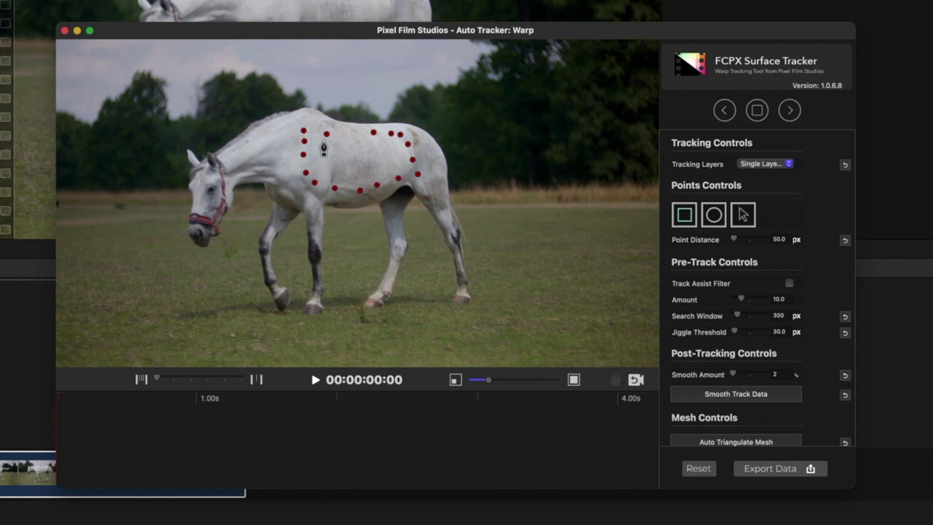
Extend the point rectangle over the horse's torso and track it through all 103 frames.
drag(384, 173, 396, 179)
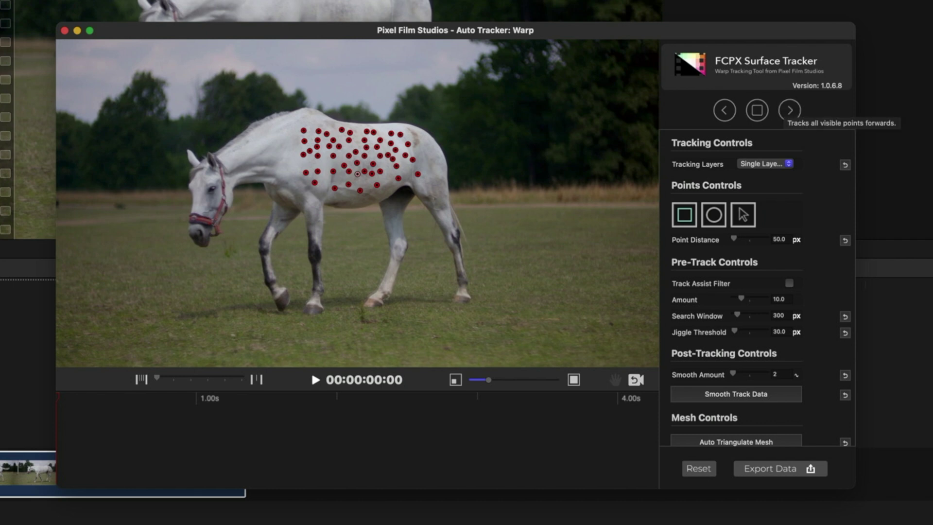
click(790, 111)
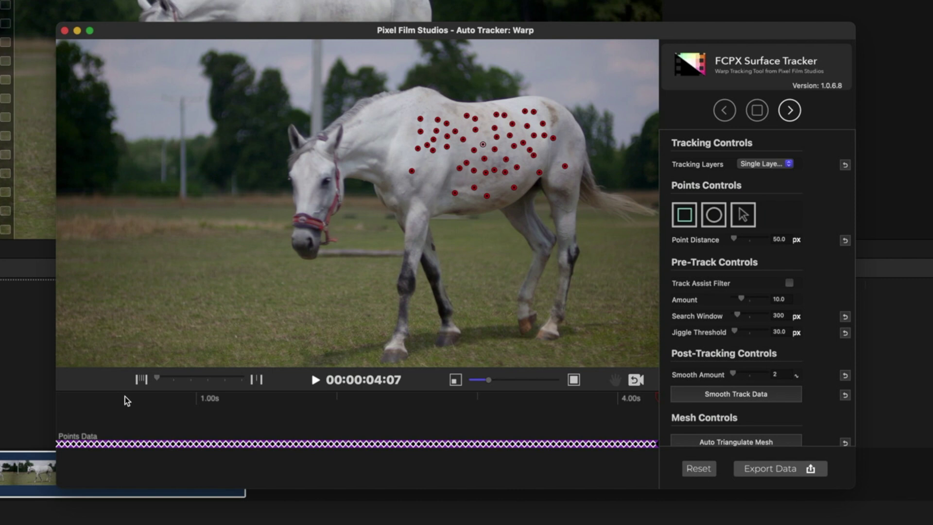
Replay the tracked clip and check the track at frame 00:00:00:10.
key(space)
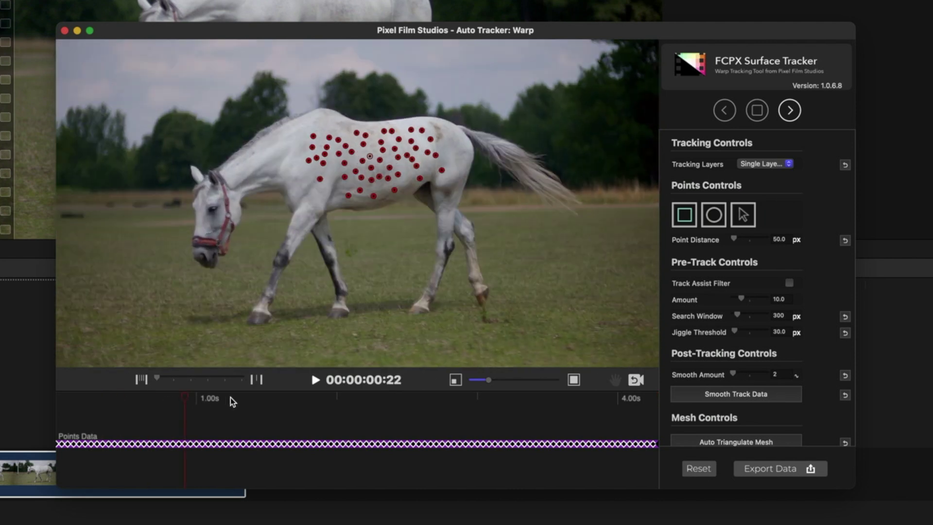
click(118, 397)
scroll(716, 302, down, 1)
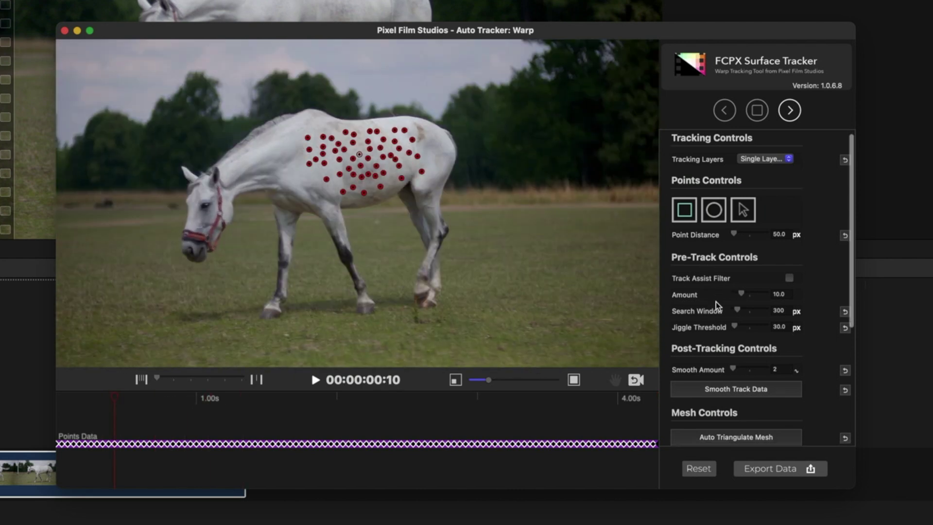
Set Track Assist Amount to 17.55 and Search Window to 1,025 px, leaving the filter off.
click(789, 275)
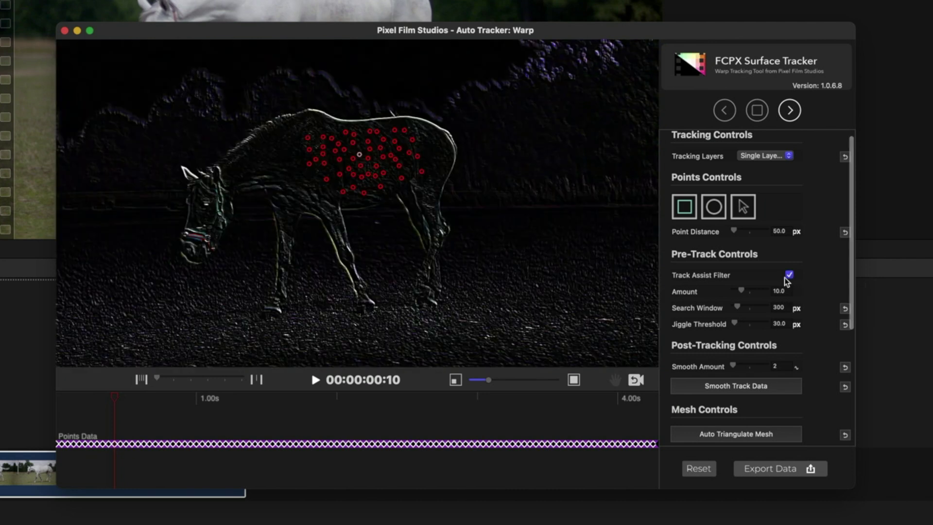
drag(739, 307, 750, 289)
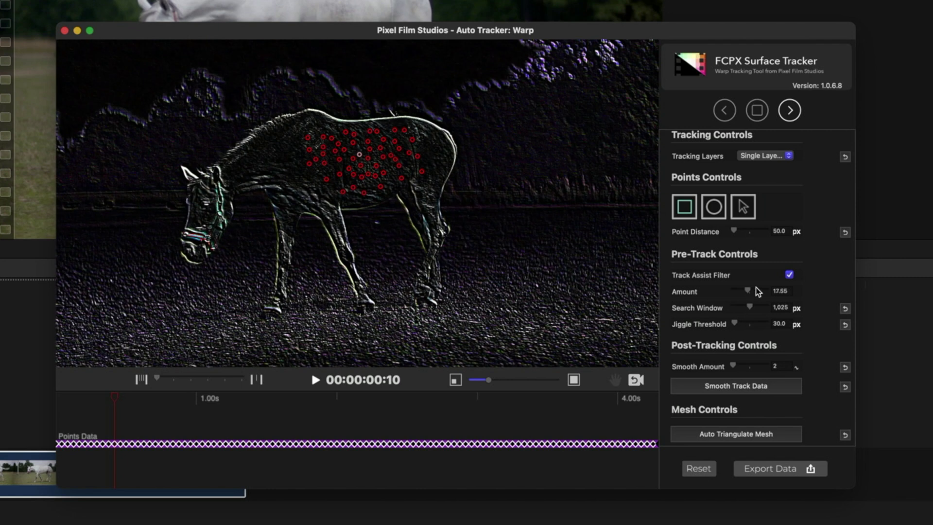
click(788, 275)
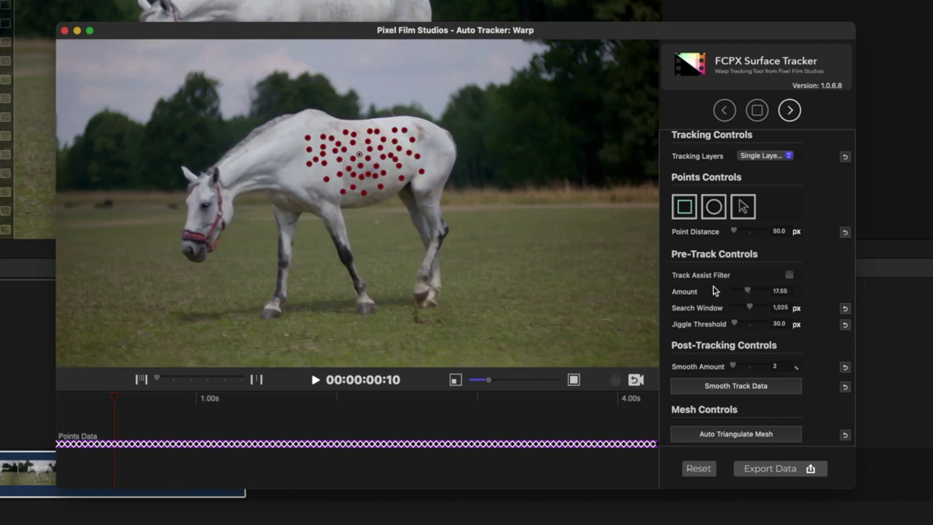
scroll(712, 286, down, 3)
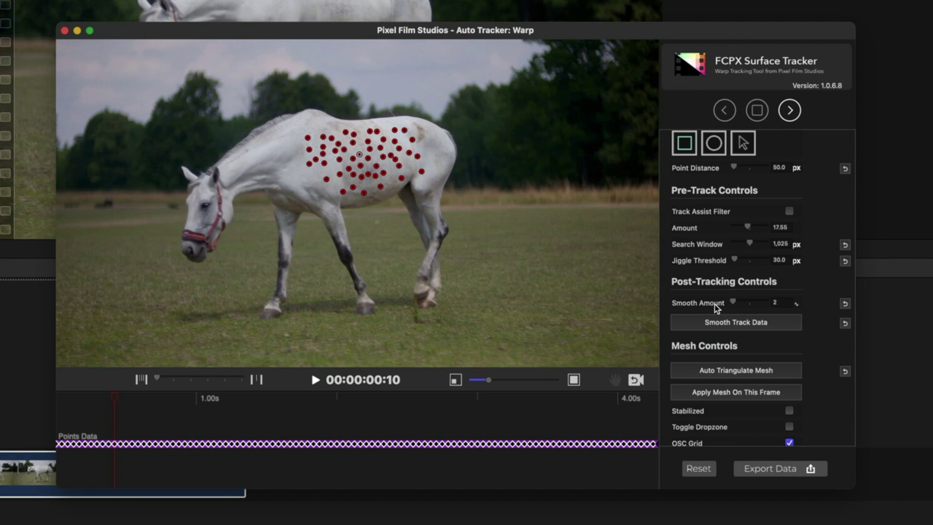
Auto-triangulate the points into a mesh, check it near one second, and export the data.
scroll(737, 328, down, 2)
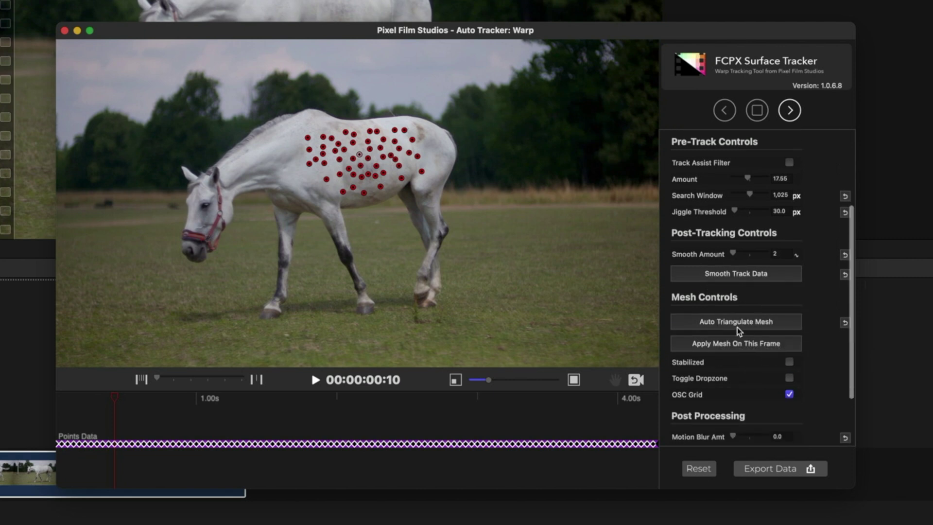
click(735, 324)
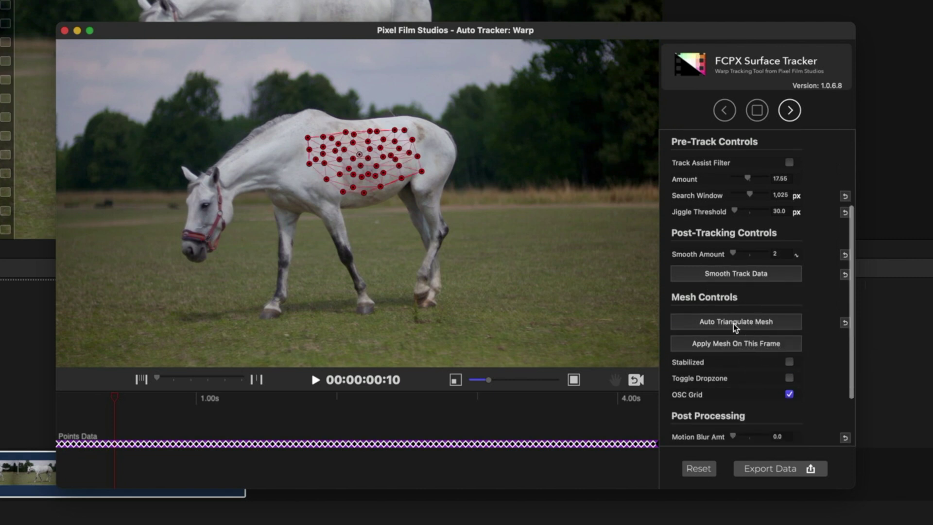
click(190, 401)
click(230, 399)
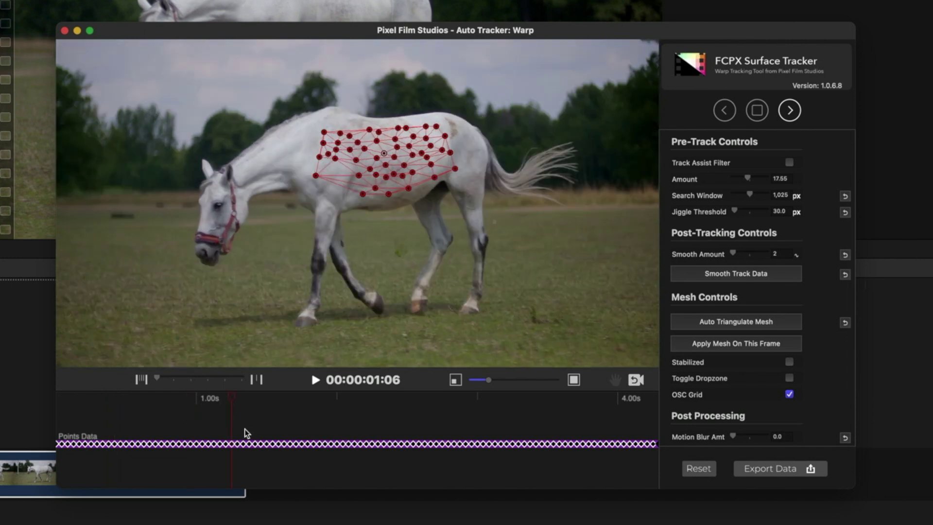
mouse_move(497, 379)
mouse_down()
mouse_move(520, 379)
mouse_move(490, 379)
mouse_up()
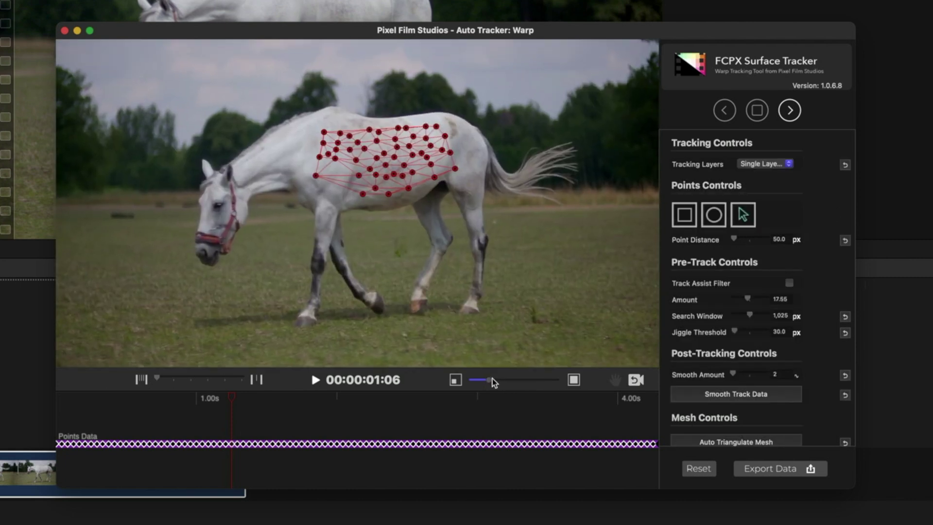
click(769, 469)
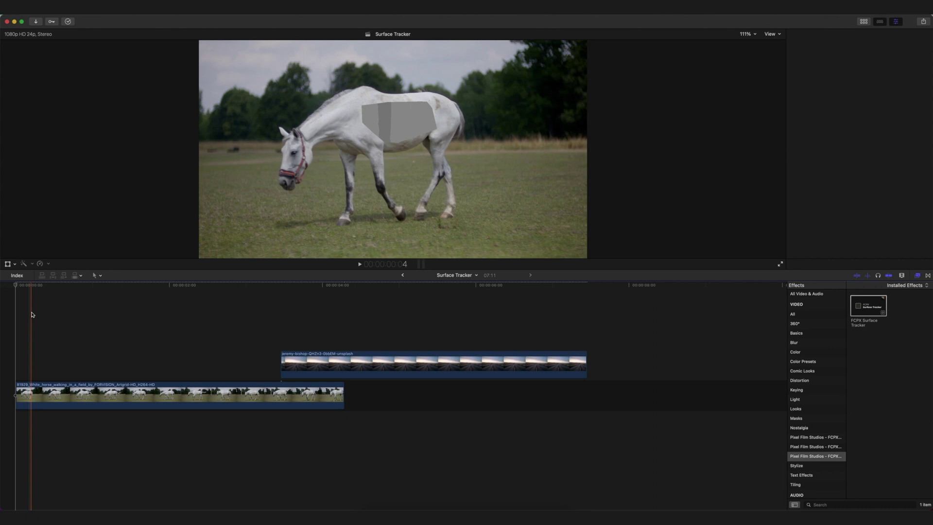
Load the Final Cut Pro logo clip into the tracker's drop zone and scale it to 7%.
key(super+4)
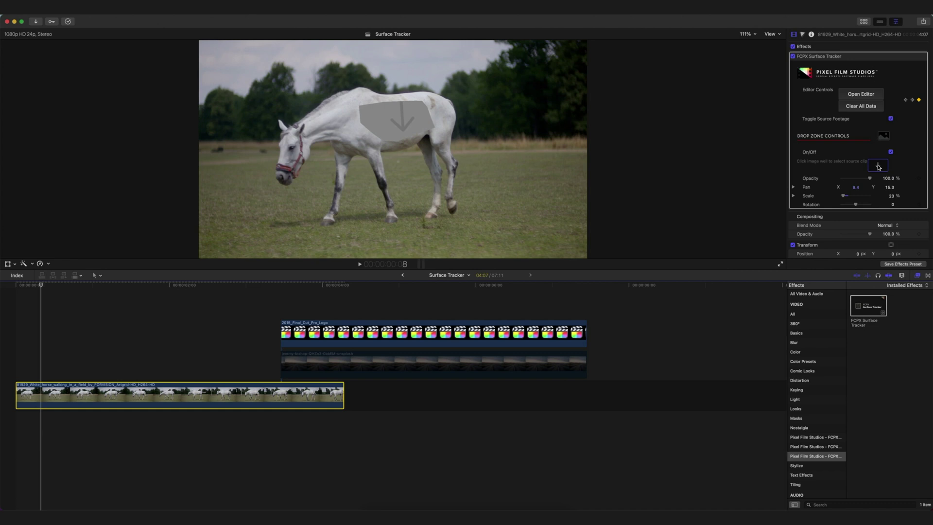
click(878, 165)
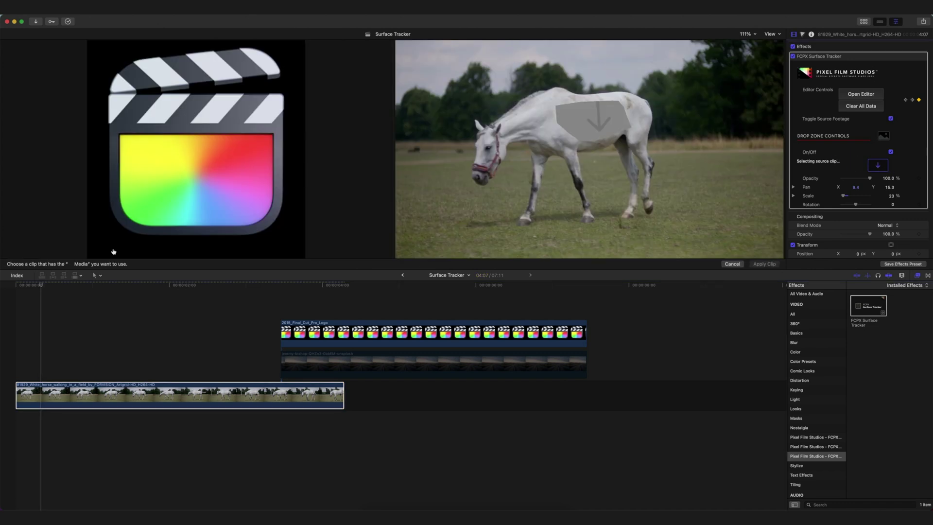
click(301, 332)
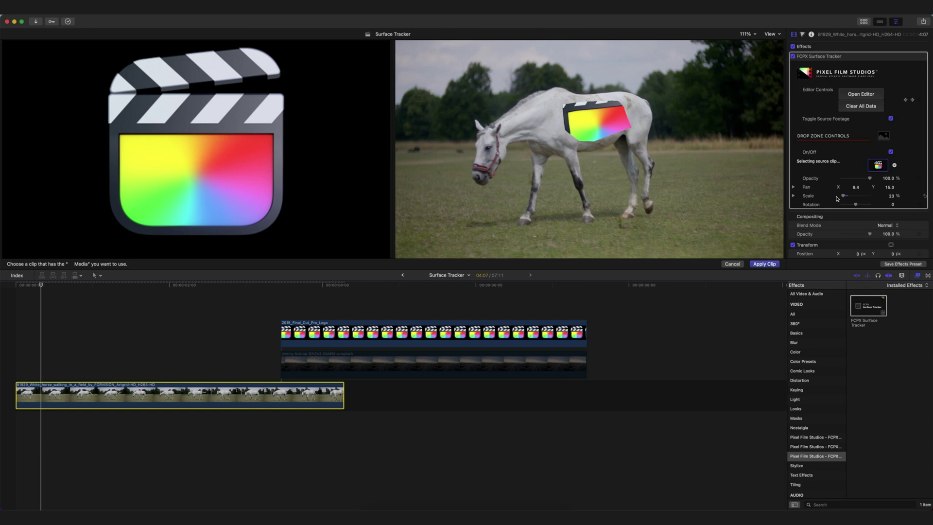
drag(837, 199, 889, 190)
Apply the logo and play the clip twice to confirm it stays pinned to the horse.
key(Return)
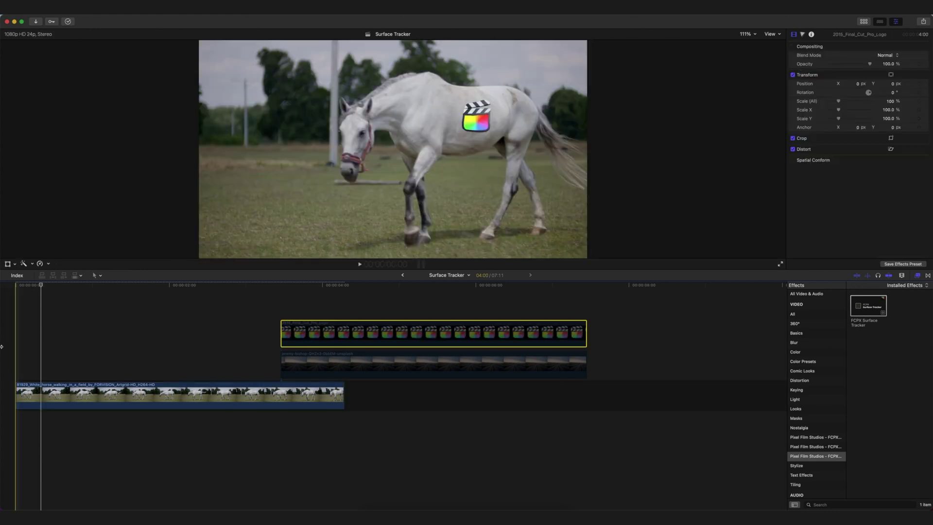
key(space)
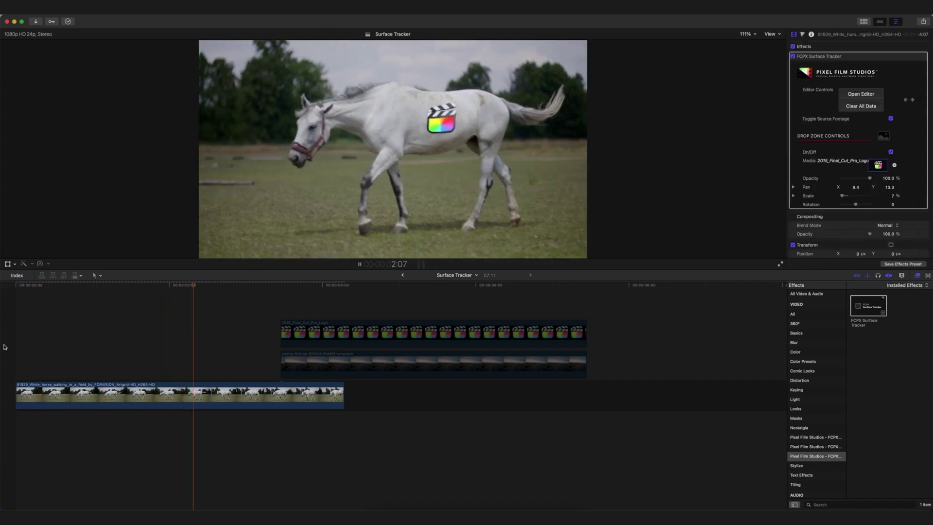
key(space)
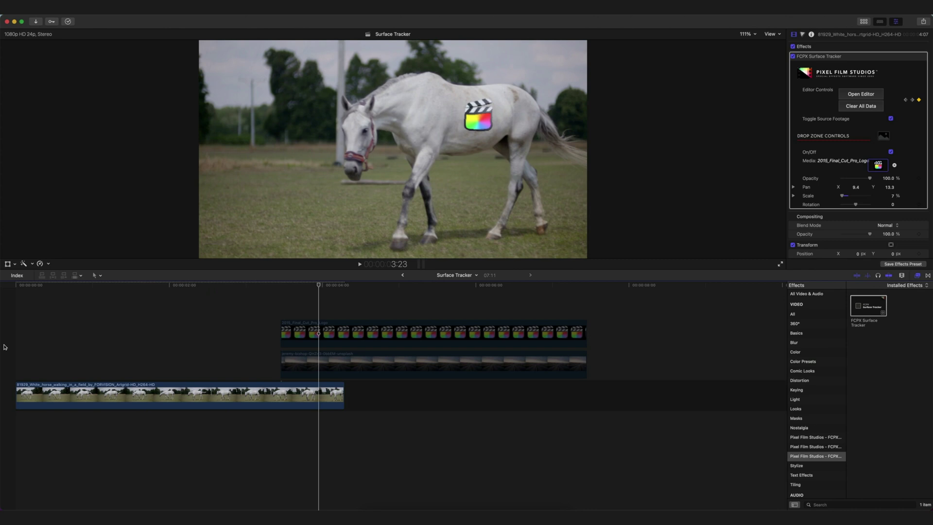
click(62, 346)
key(space)
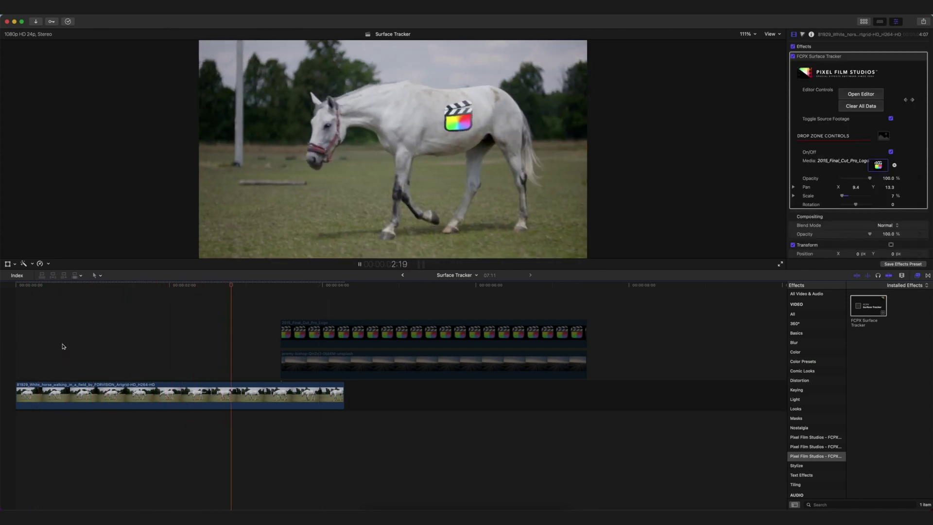
key(space)
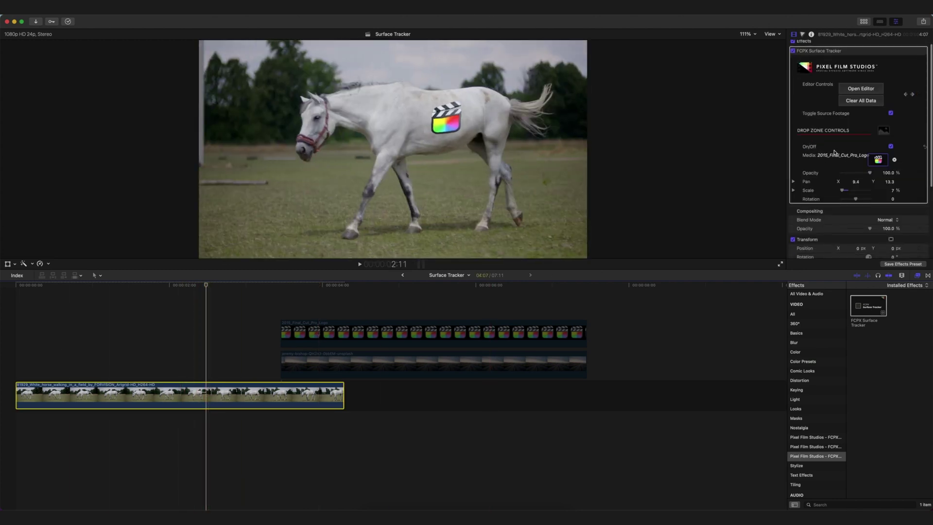
scroll(826, 131, down, 3)
scroll(841, 116, up, 3)
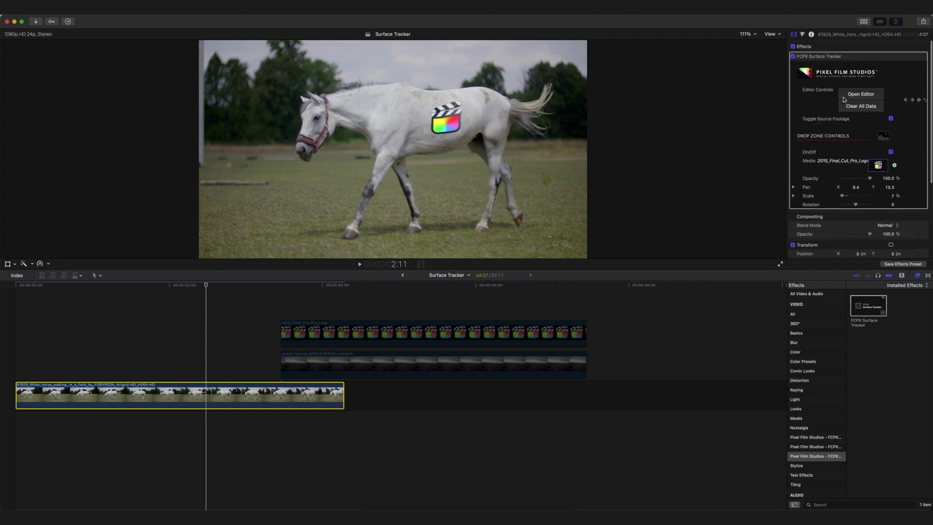